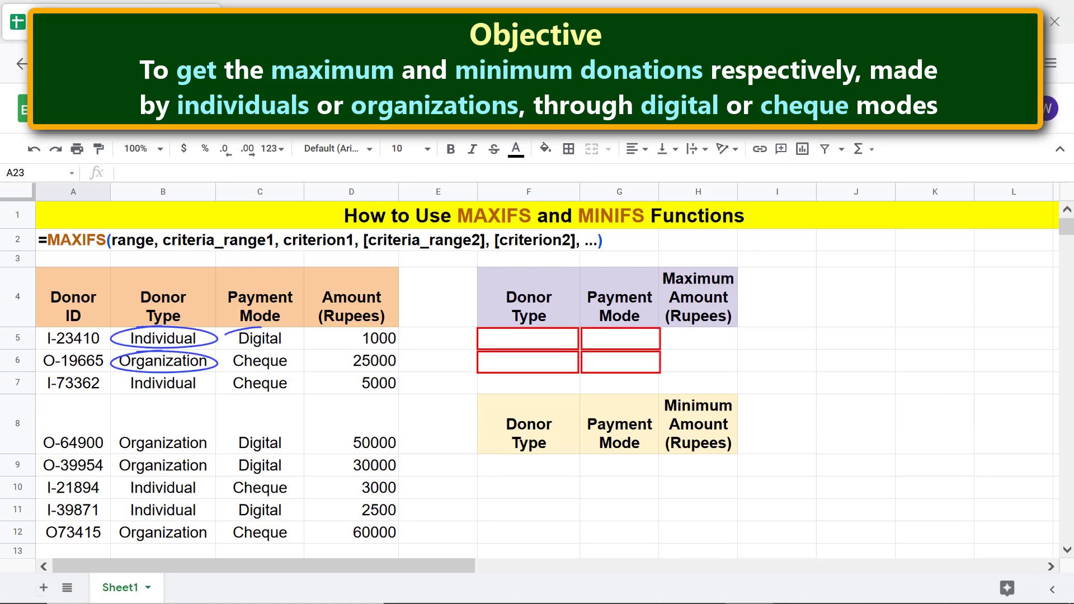
Enter donor types 'individual' in F5 and 'organization' in F6 of the Maximum table
left_click(527, 343)
type("individual")
key("Return")
type("organization")
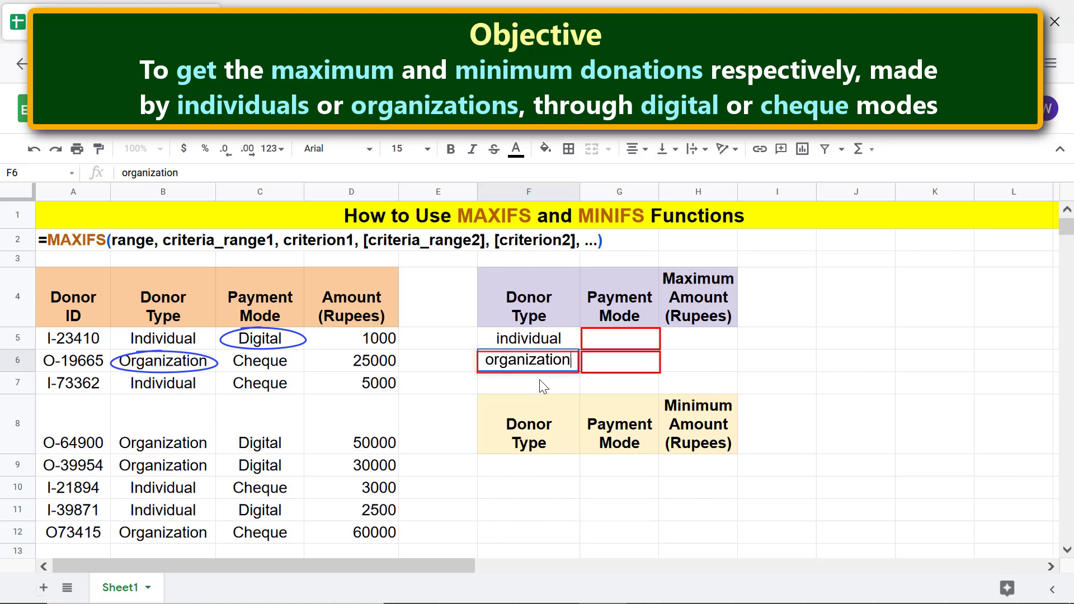
key("Return")
Enter 'digital' as the payment mode in both G5 and G6
left_click(592, 342)
type("digital")
key("Return")
type("digital")
key("Return")
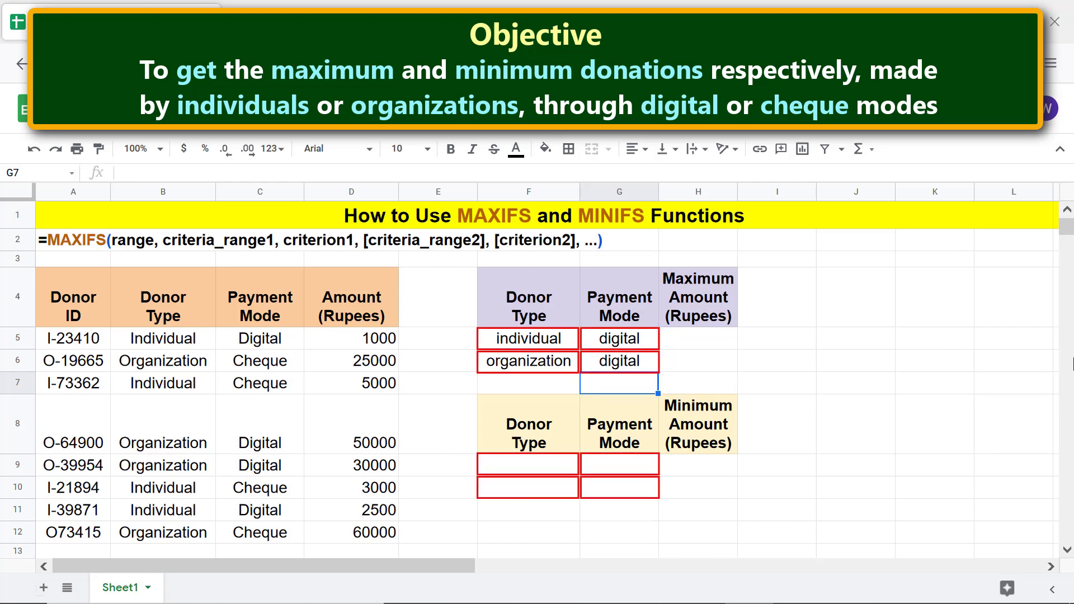
Link the Minimum table's donor types to the Maximum table: F9 =F5 and F10 =F6
left_click(538, 469)
type("=")
left_click(539, 339)
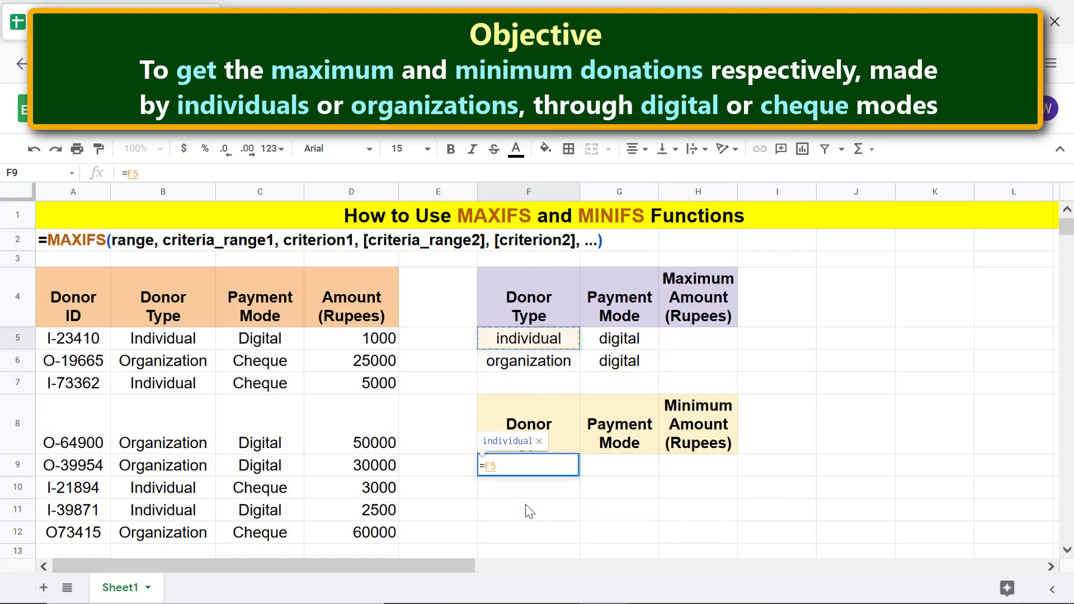
key("Return")
type("=")
left_click(532, 362)
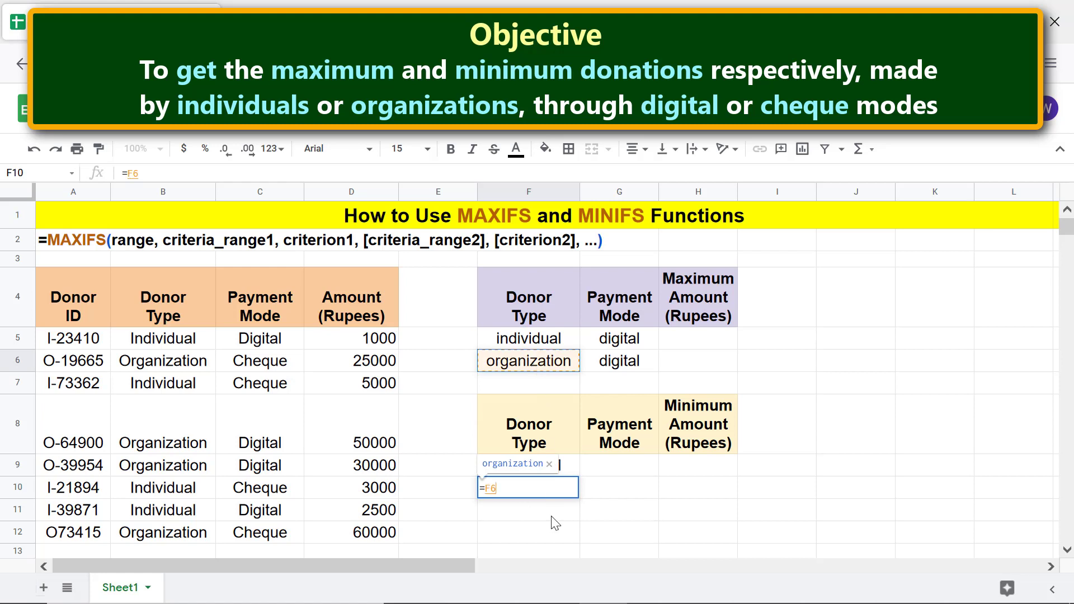
key("Return")
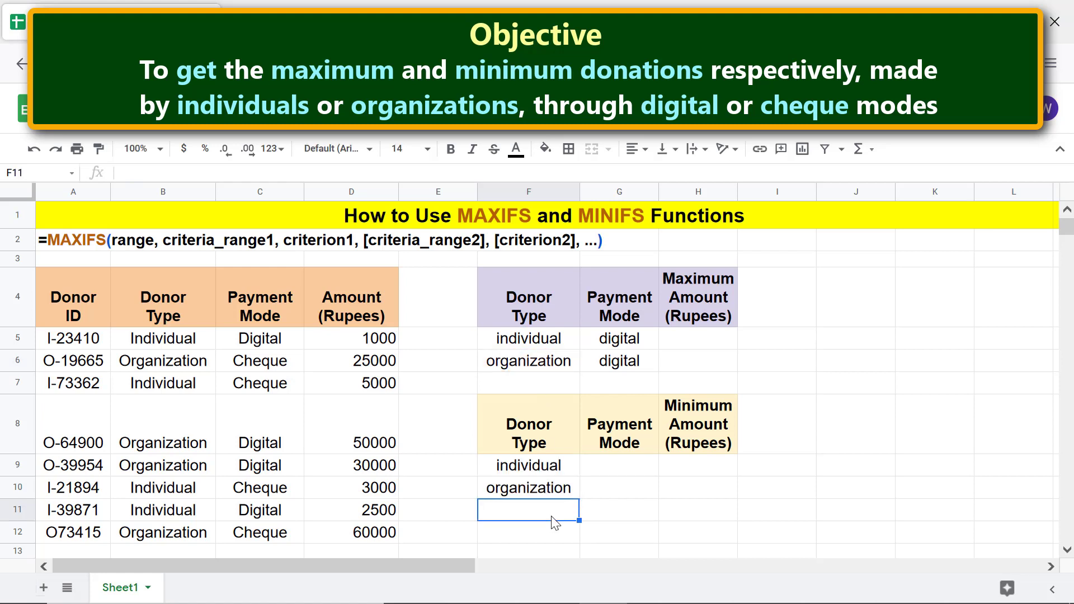
Set G9 to =G5 and autofill G10 with =G6 for the payment modes
left_click(628, 471)
type("=")
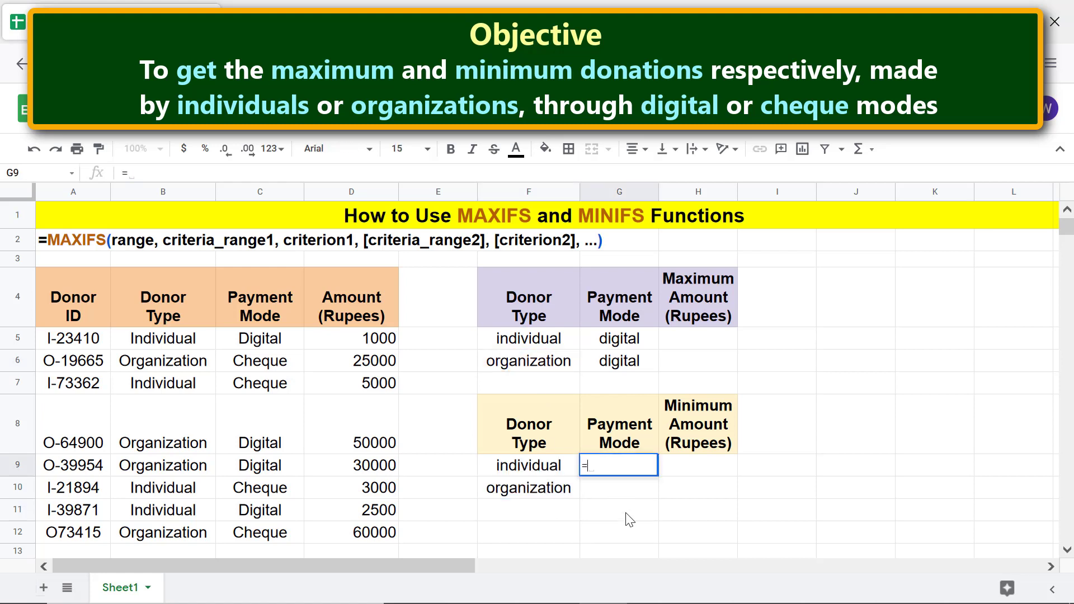
left_click(637, 345)
key("Return")
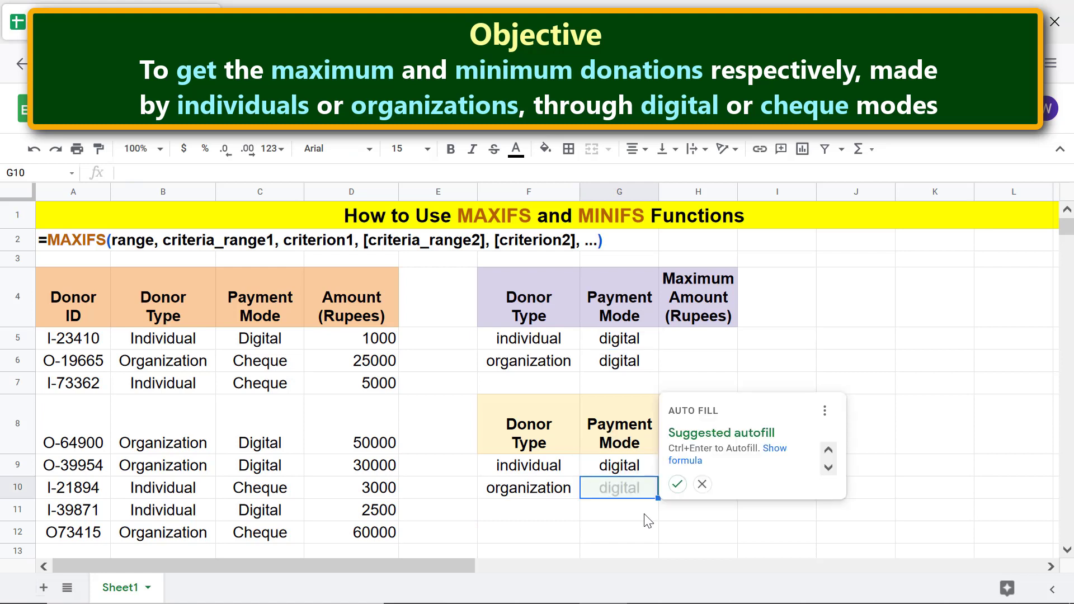
left_click(677, 486)
key("Return")
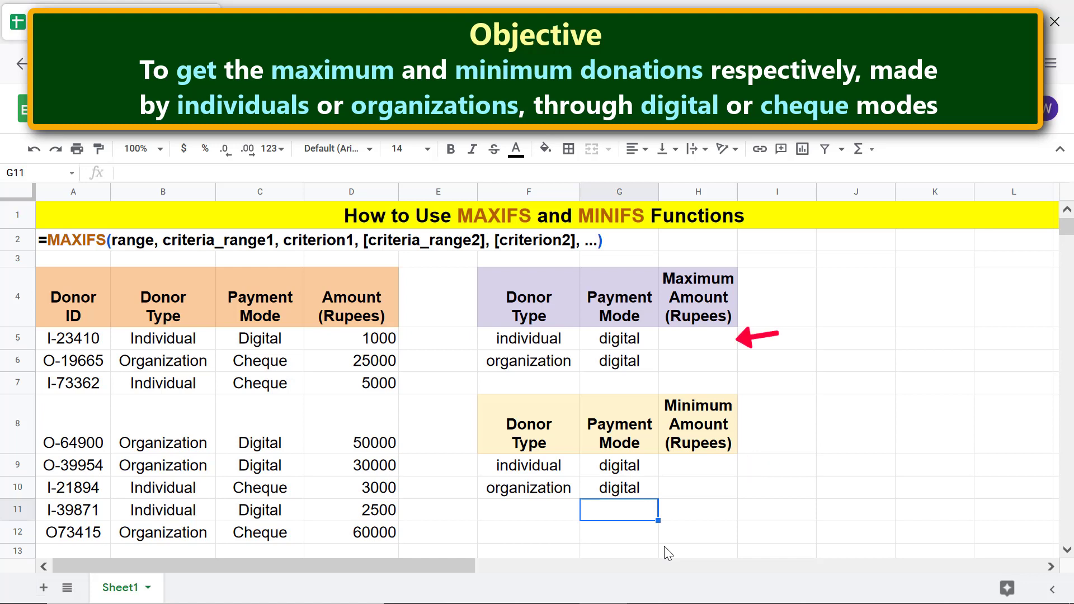
Start a MAXIFS formula in H5 using D5:D12 as the amount range
left_click(709, 342)
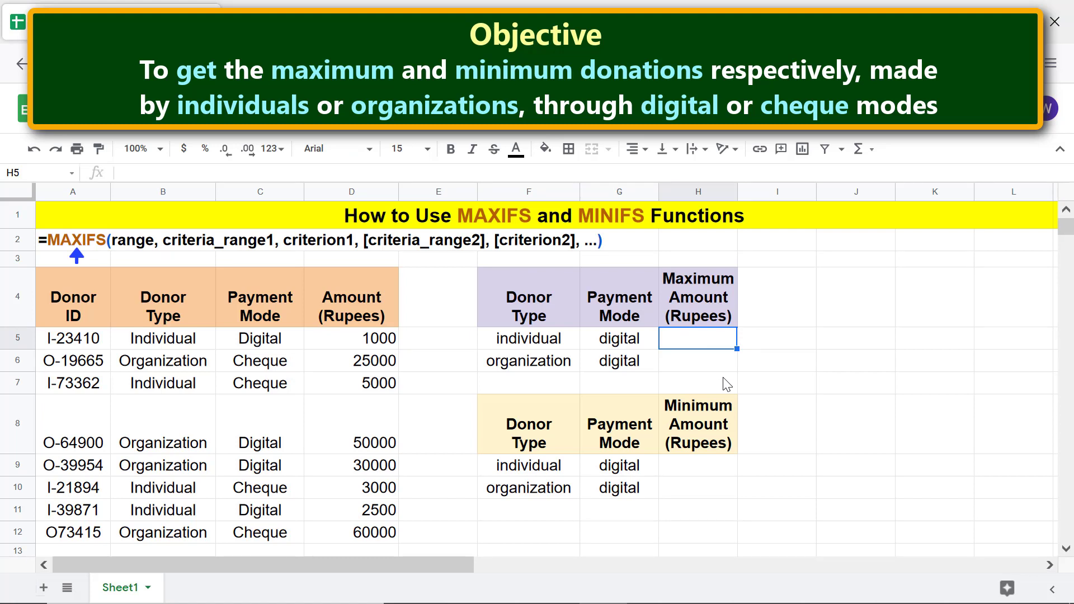
type("=maxi")
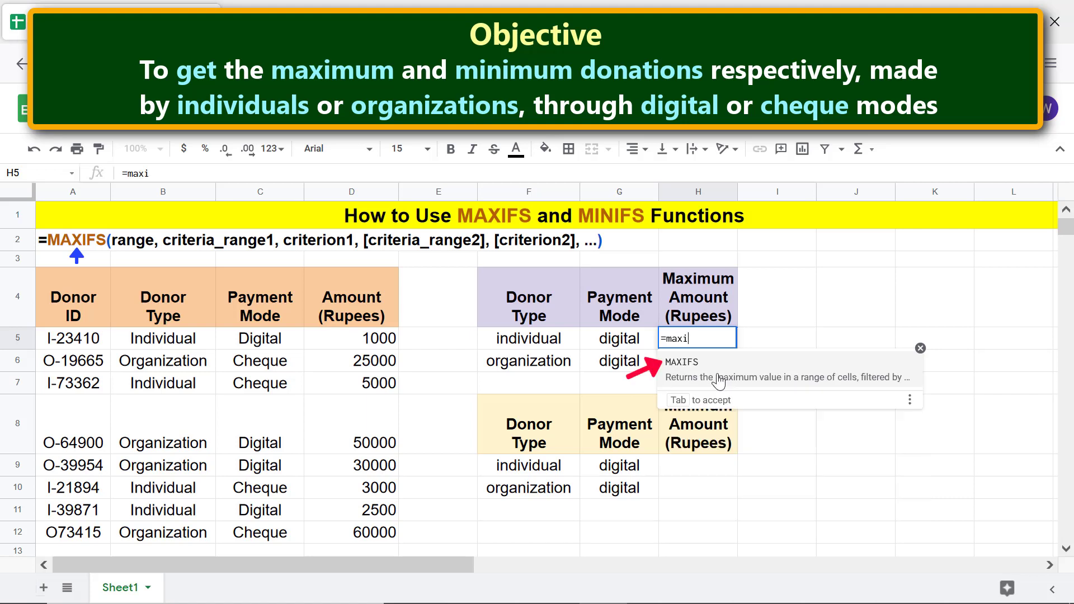
left_click(680, 370)
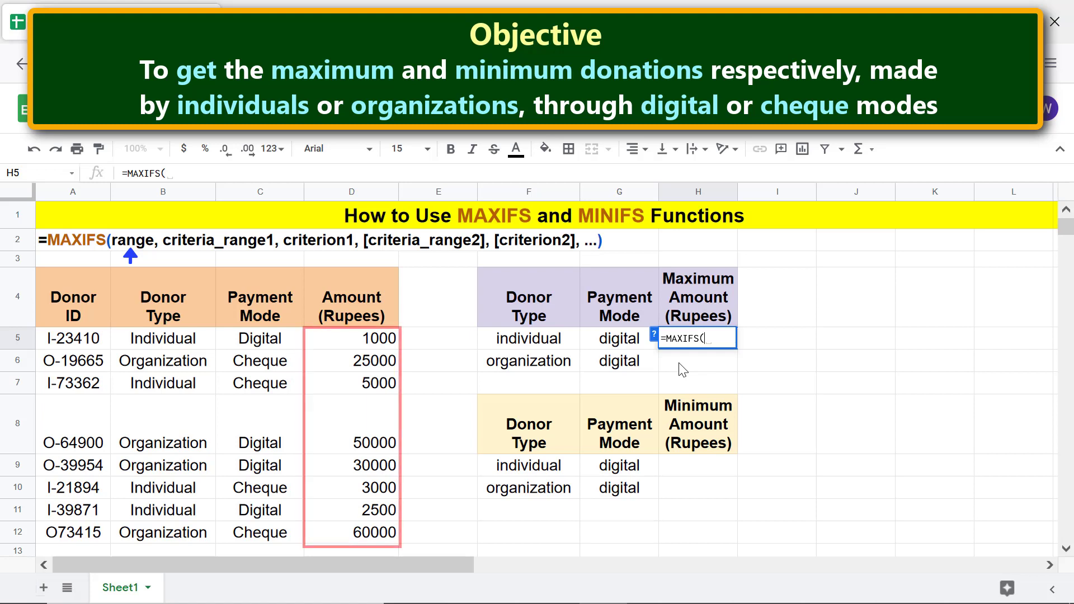
left_click(374, 346)
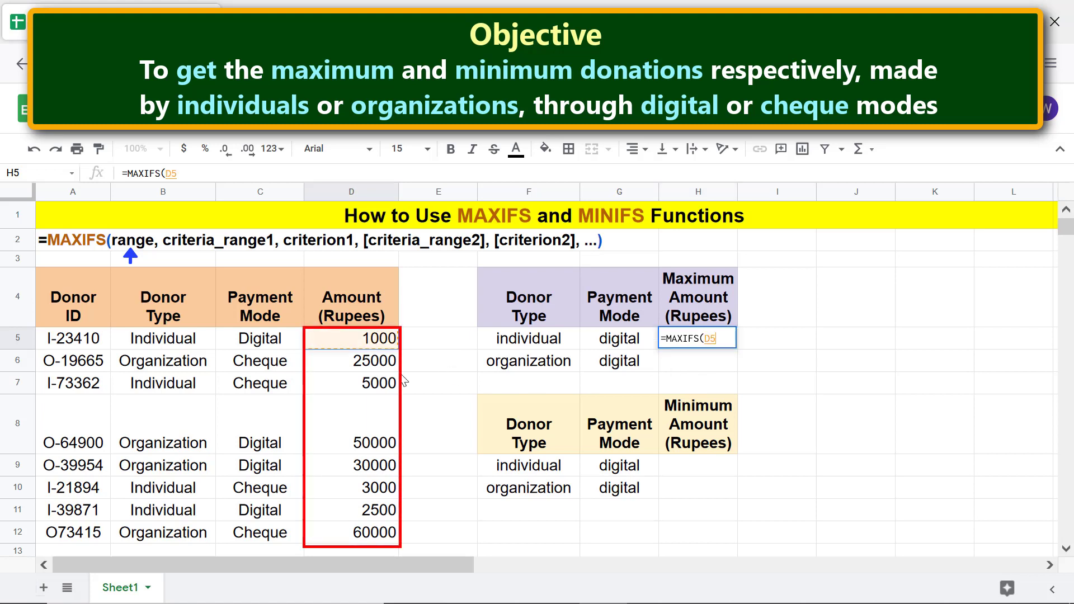
left_click(394, 536, "shift")
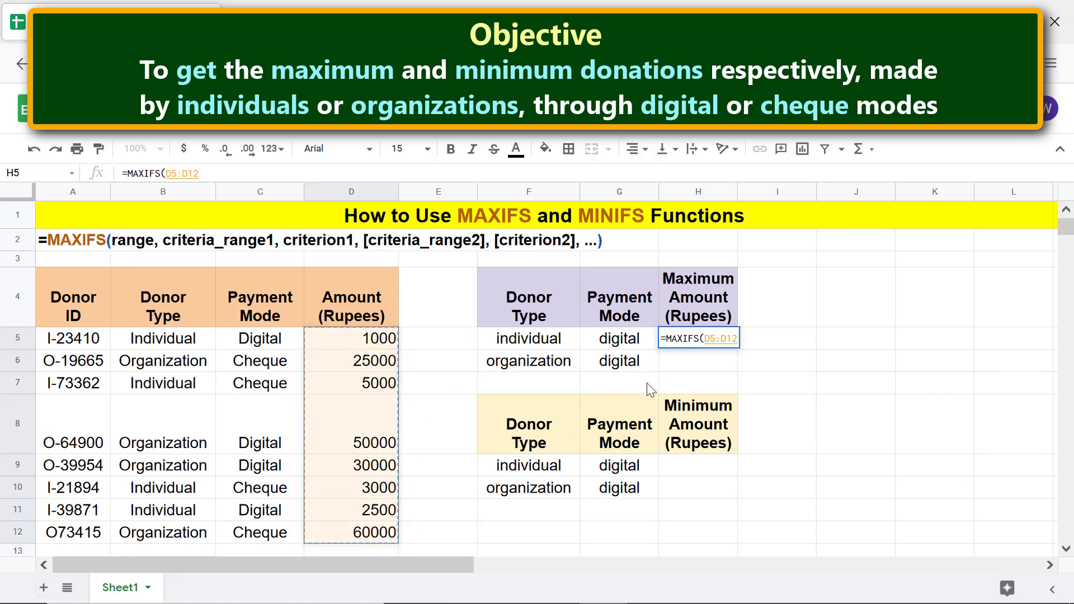
type(",")
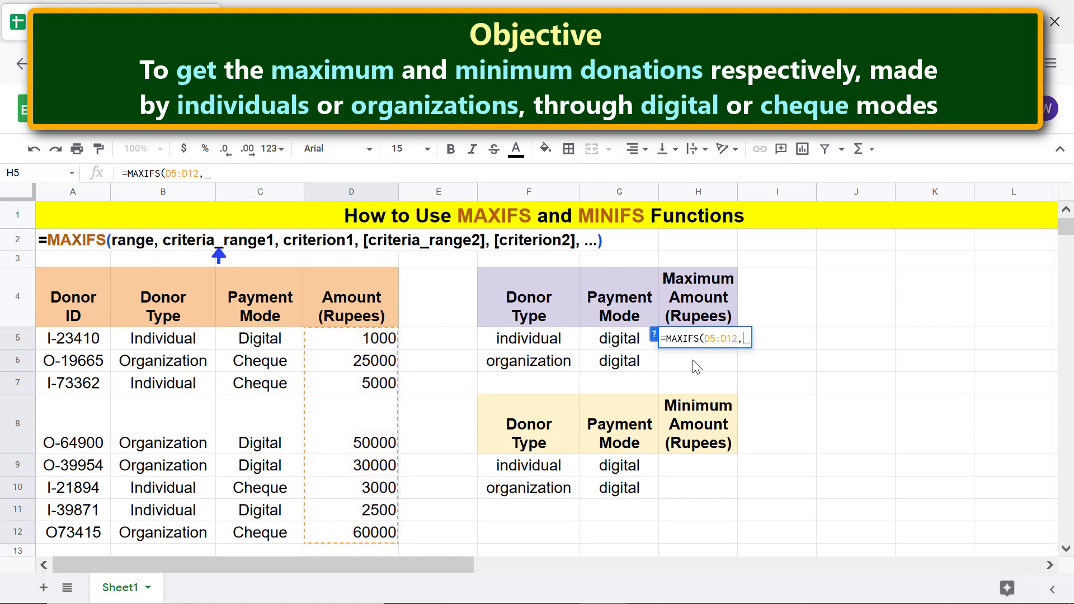
Add criteria B5:B12 matching F5 and C5:C12 matching G5, returning 2,500
left_click(206, 341)
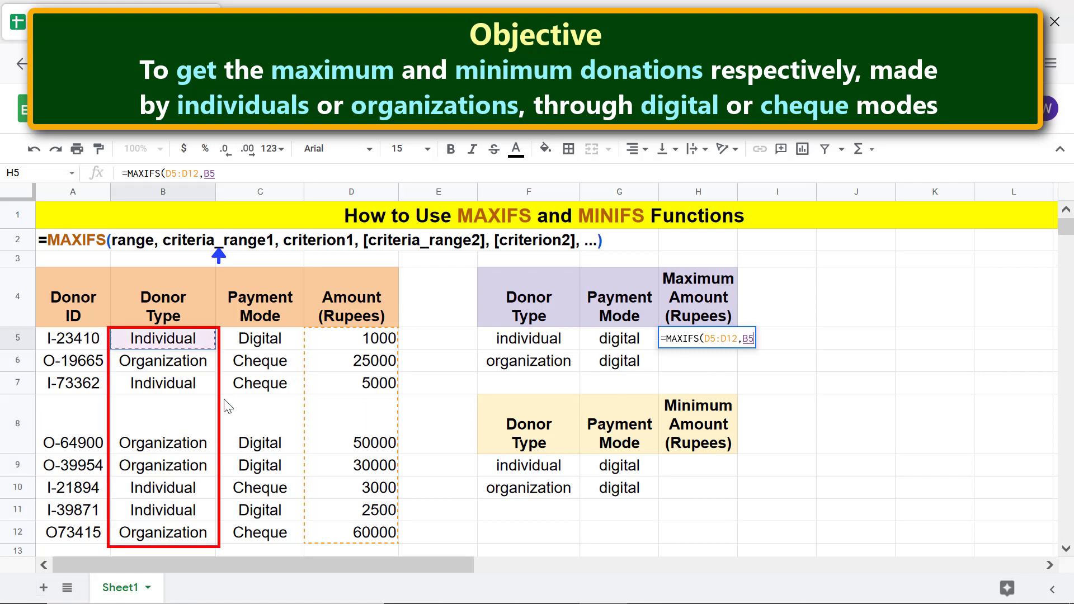
left_click(200, 532, "shift")
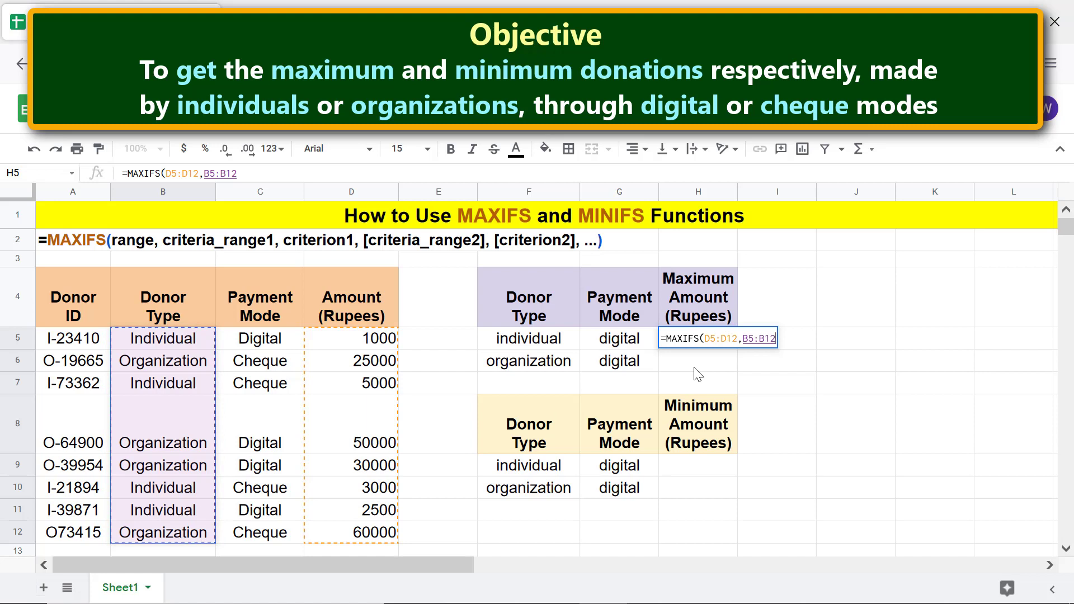
type(",")
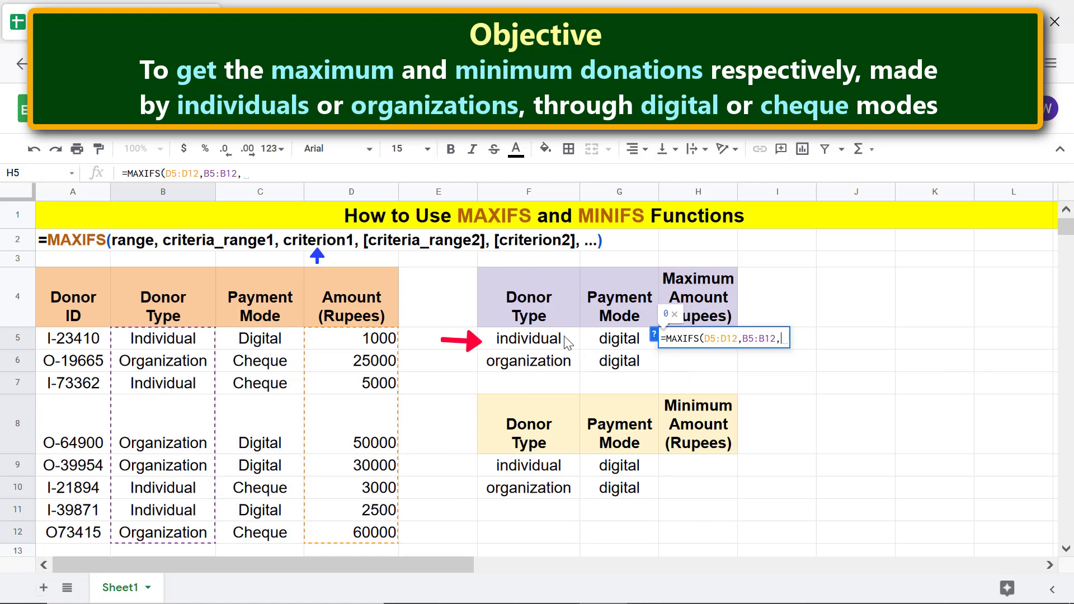
left_click(576, 343)
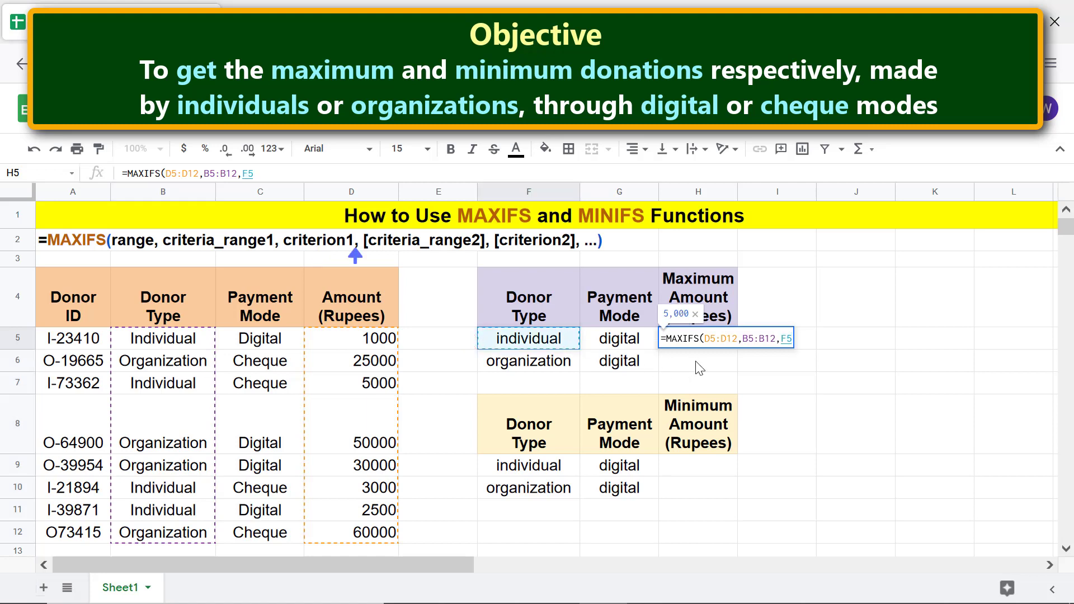
type(",")
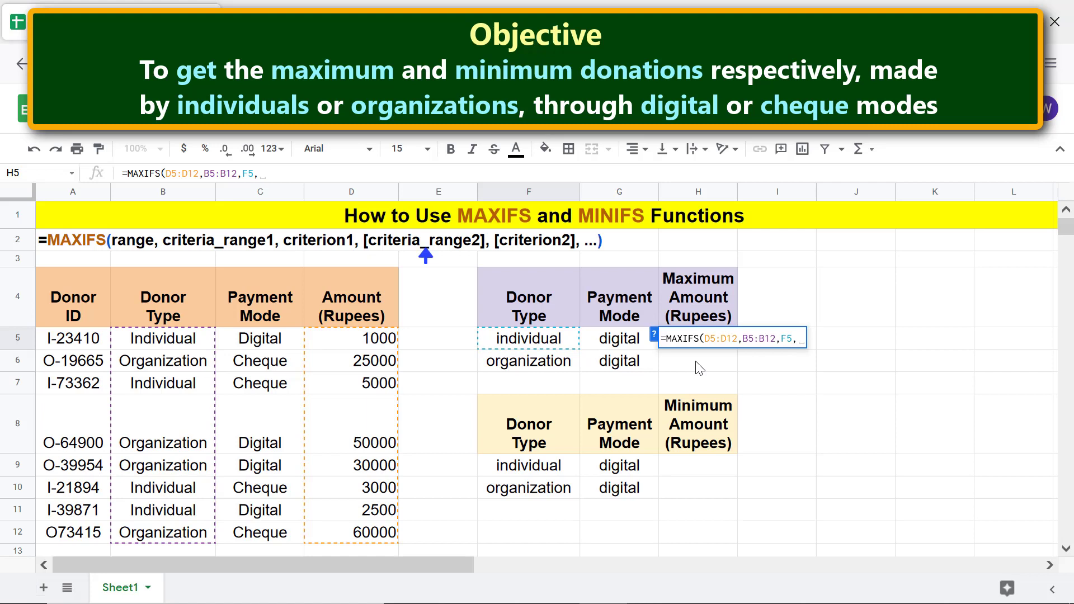
left_click(295, 342)
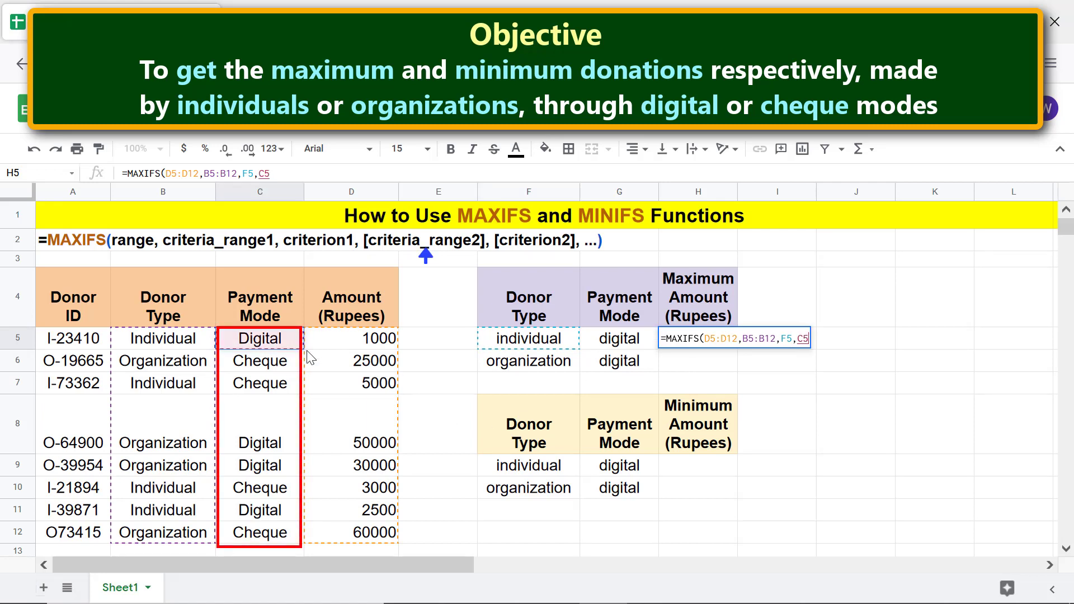
left_click(285, 537, "shift")
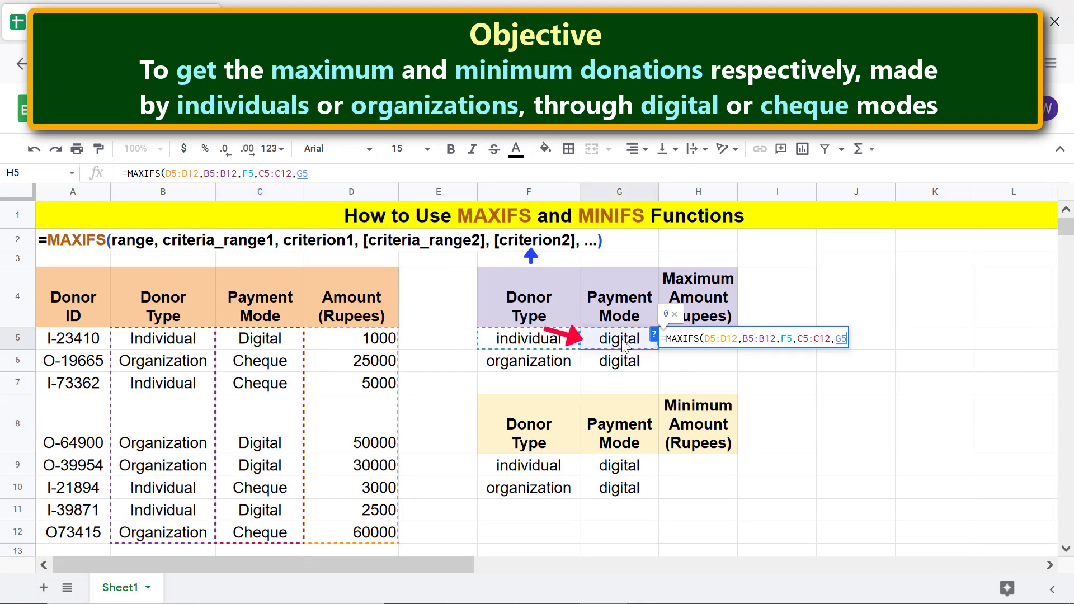
key("Left")
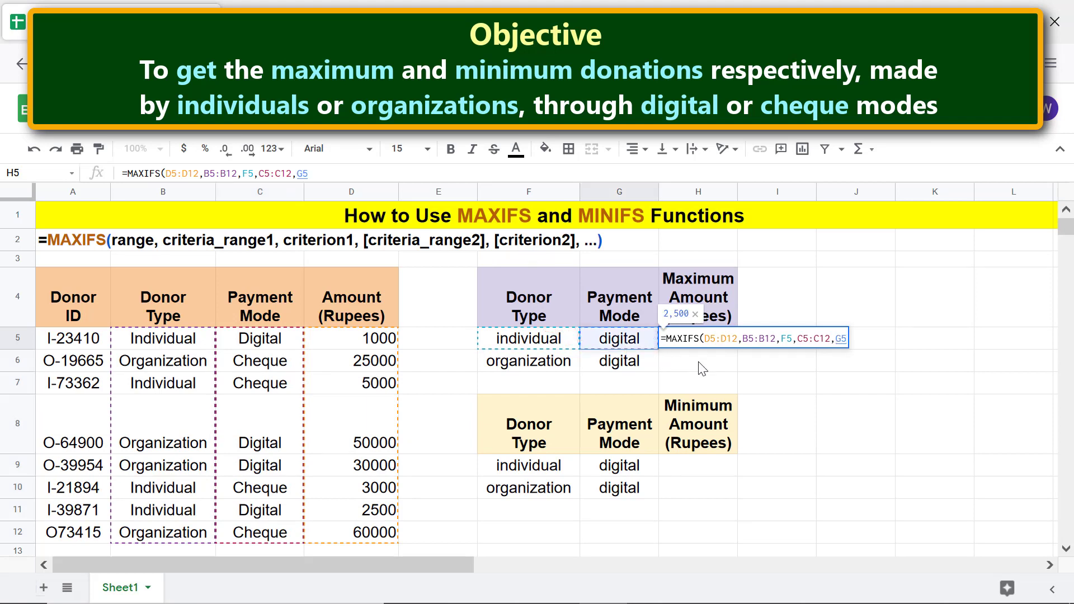
key("Return")
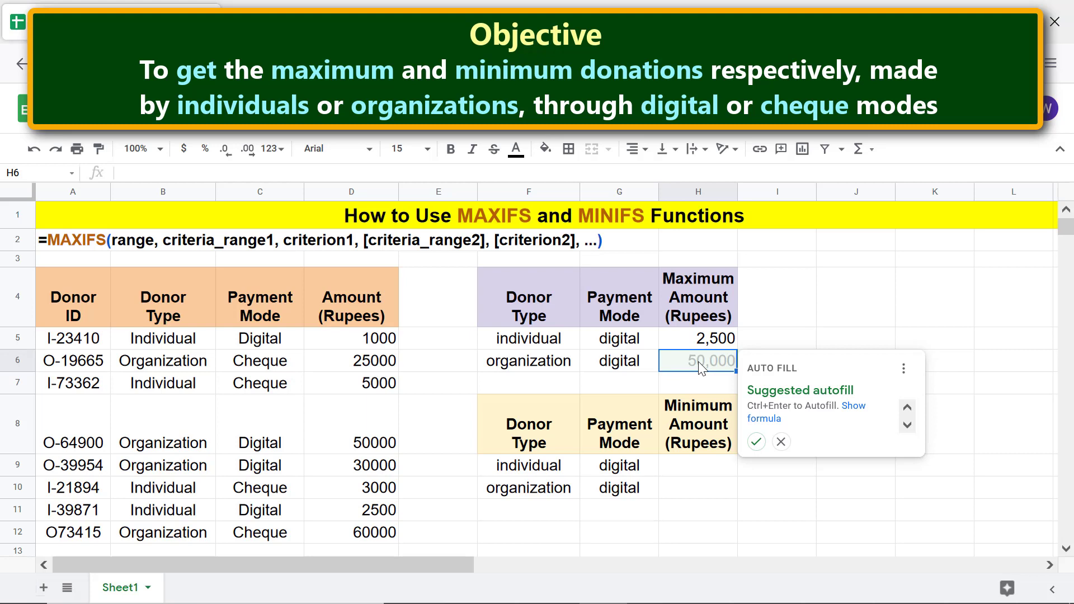
Make H5's MAXIFS ranges absolute: $D$5:$D$12, $B$5:$B$12 and $C$5:$C$12
left_click(781, 442)
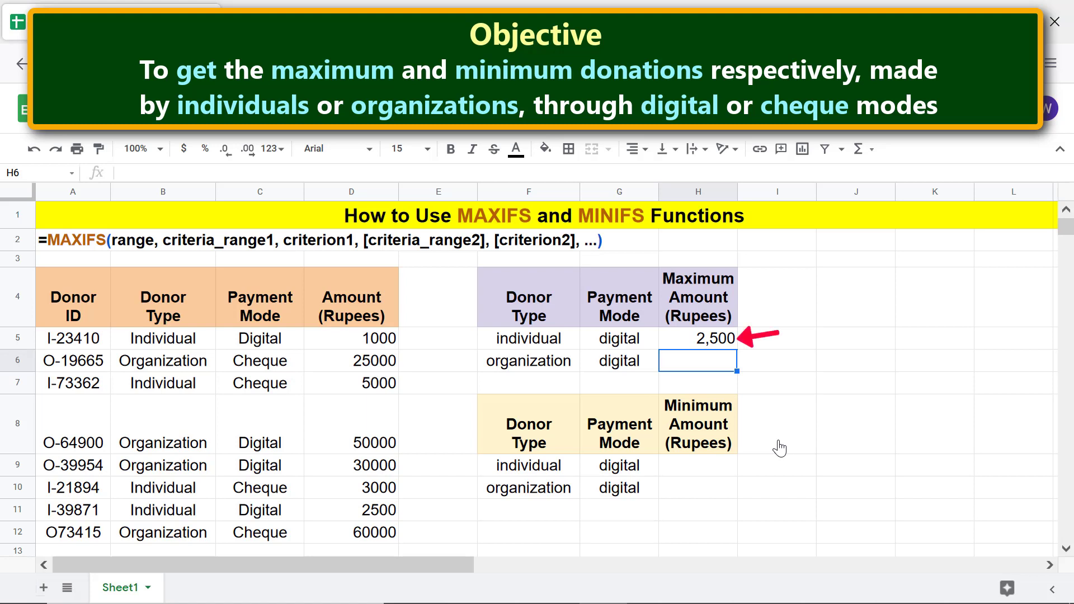
left_click(725, 341)
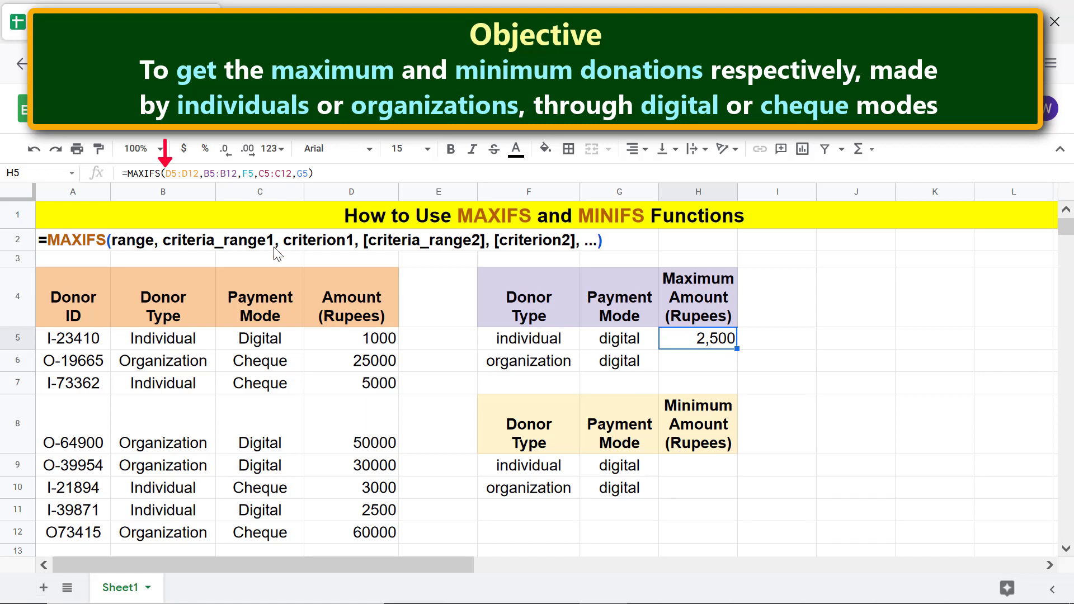
left_click(166, 172)
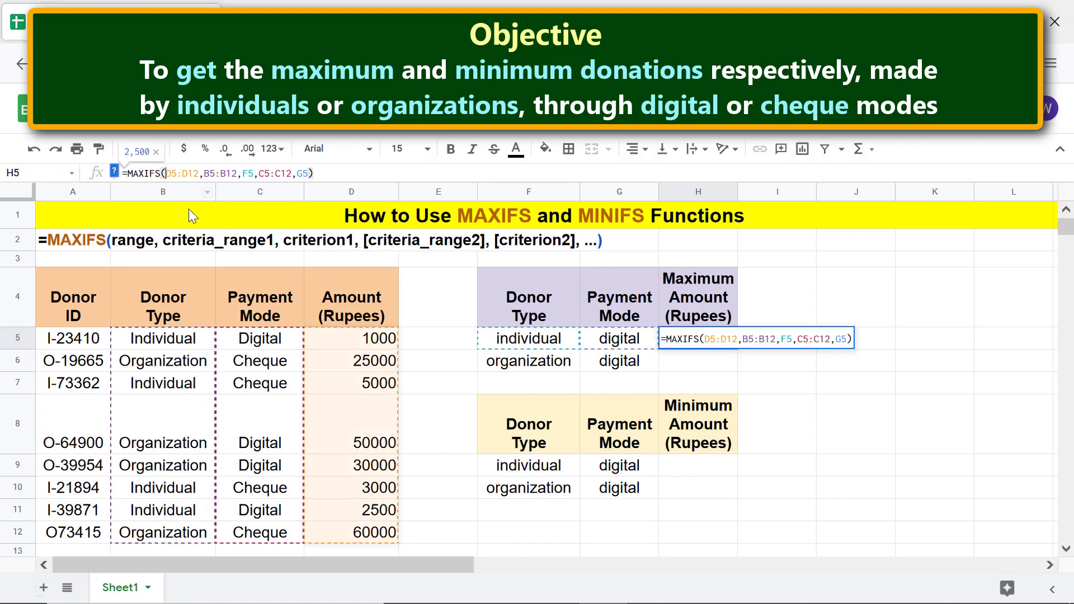
key("F4")
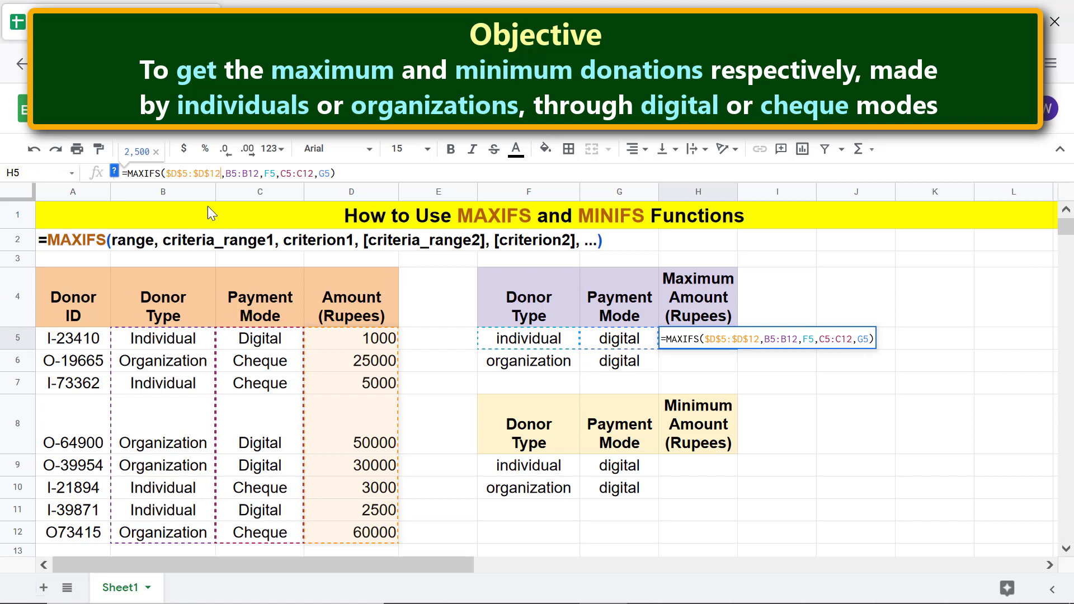
left_click(228, 173)
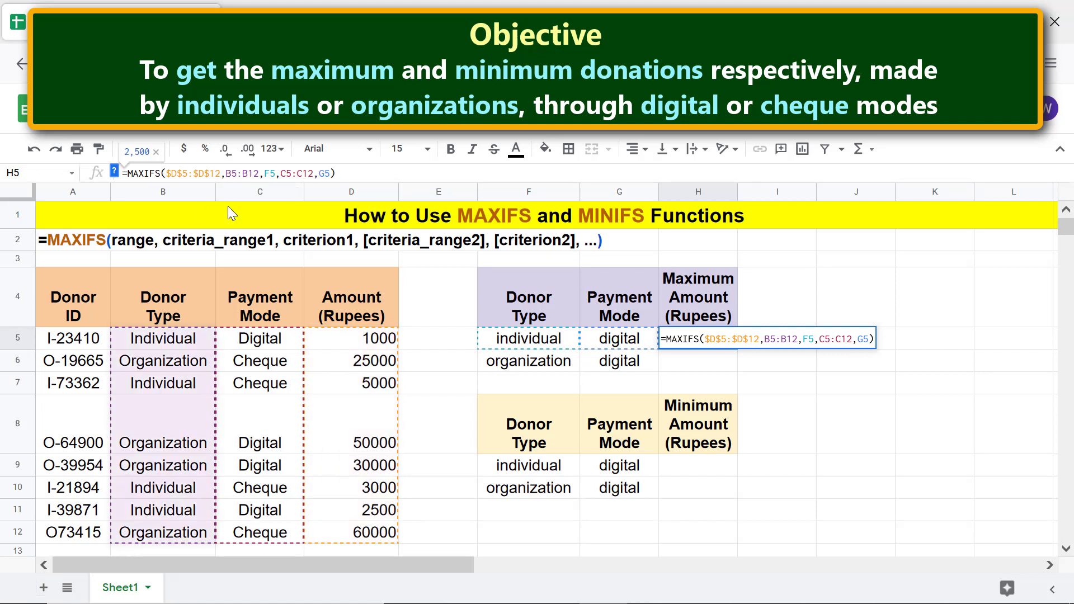
key("F4")
left_click(303, 173)
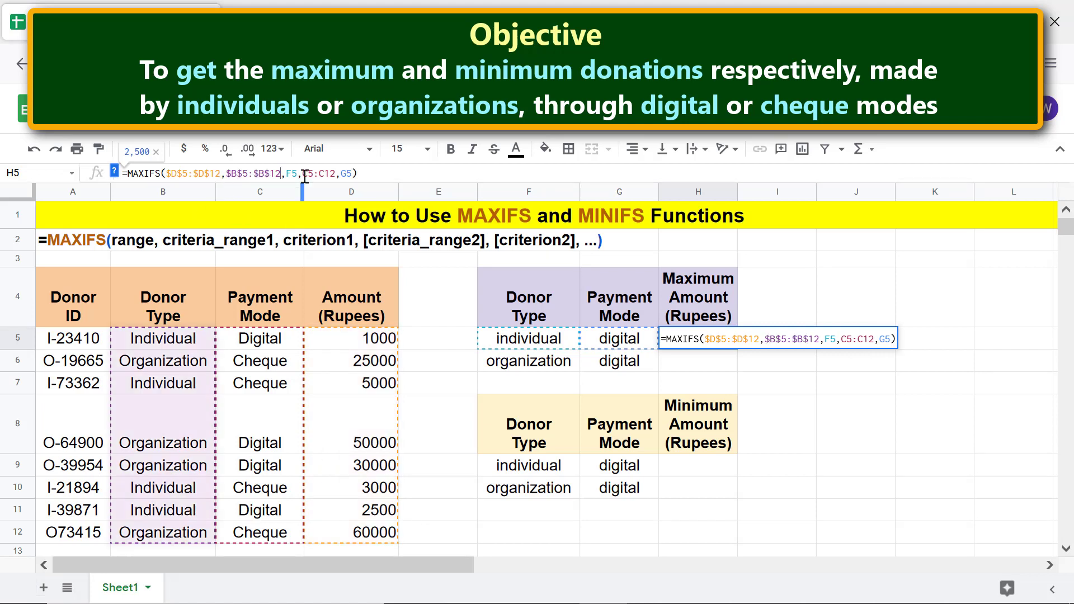
key("F4")
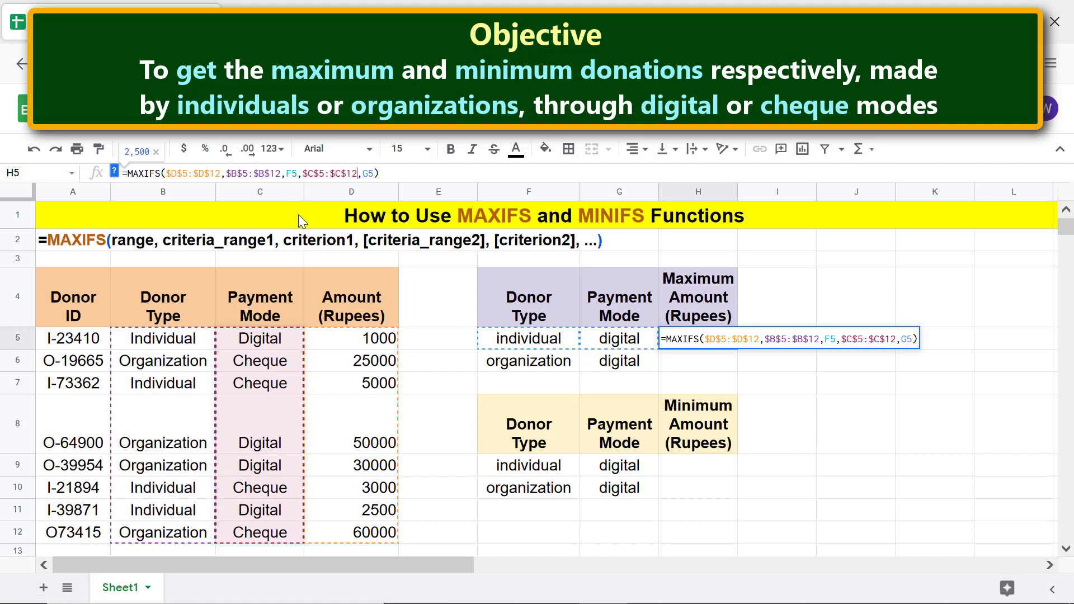
key("Return")
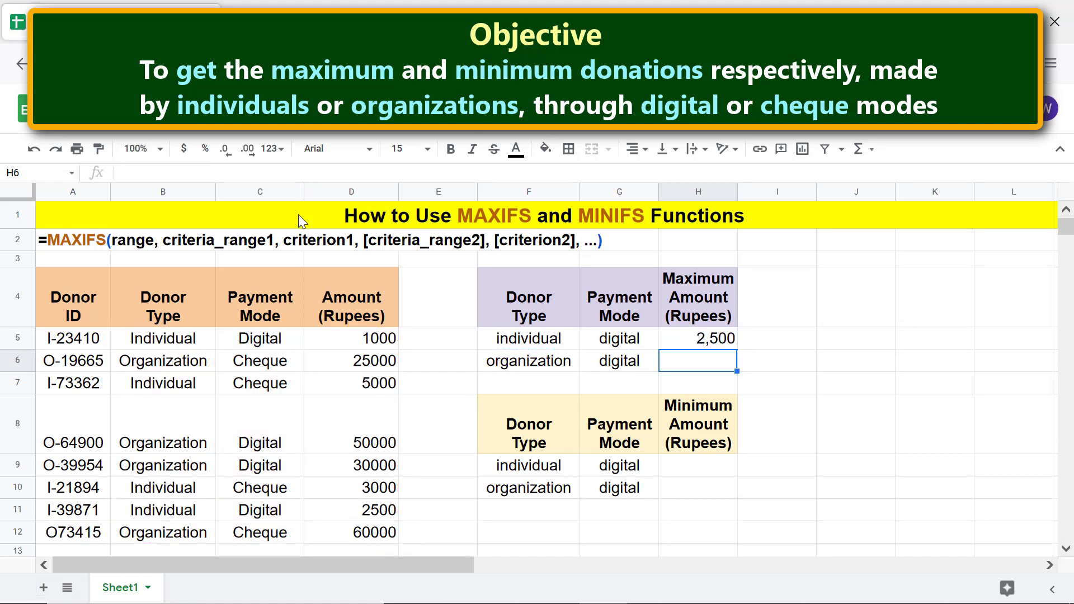
Fill H5's MAXIFS formula down into H6, showing 50,000 for organizations
left_click(681, 343)
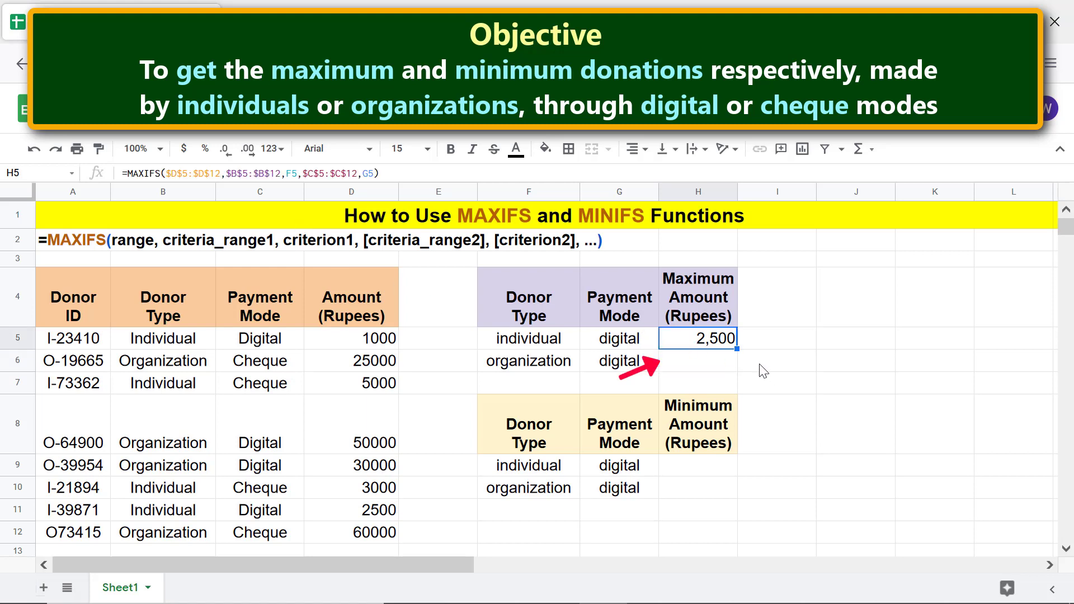
left_click_drag(737, 349, 738, 363)
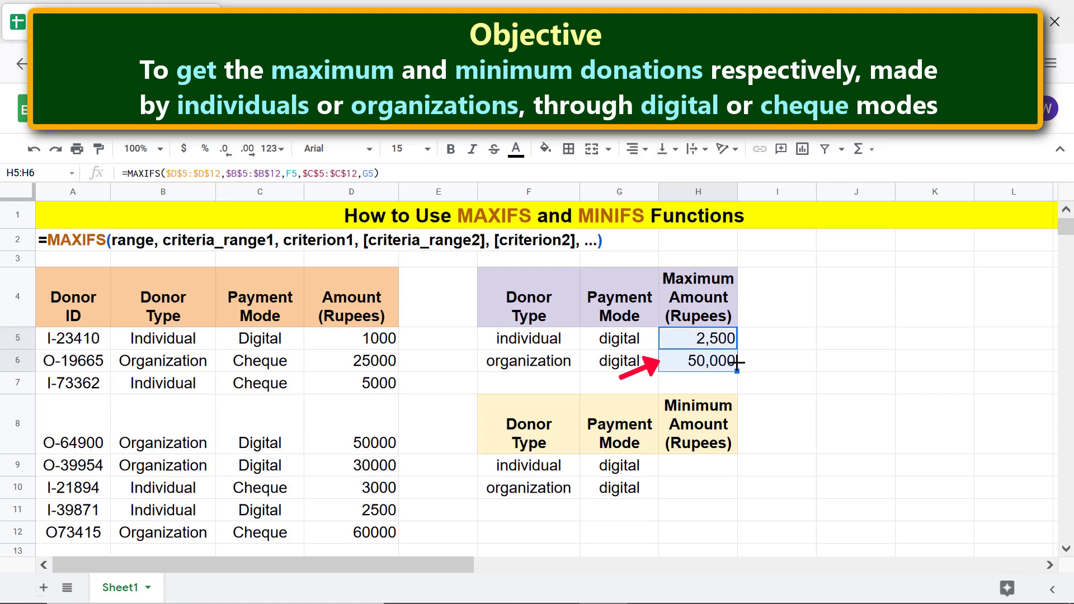
left_click(726, 381)
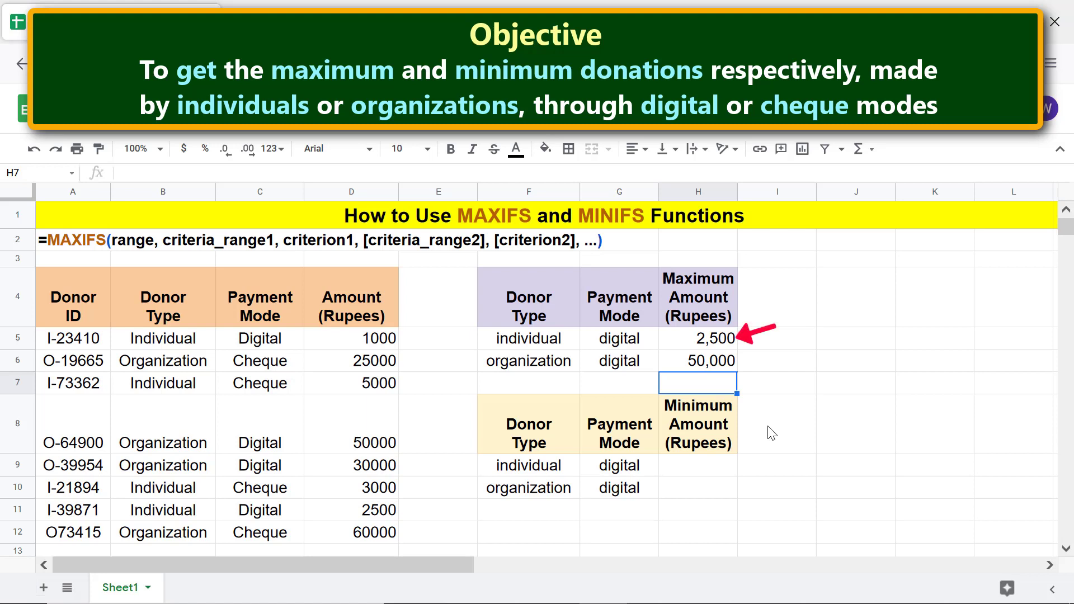
Copy the MAXIFS formula from H5 and paste it into H9
left_click(722, 346)
key("ctrl+c")
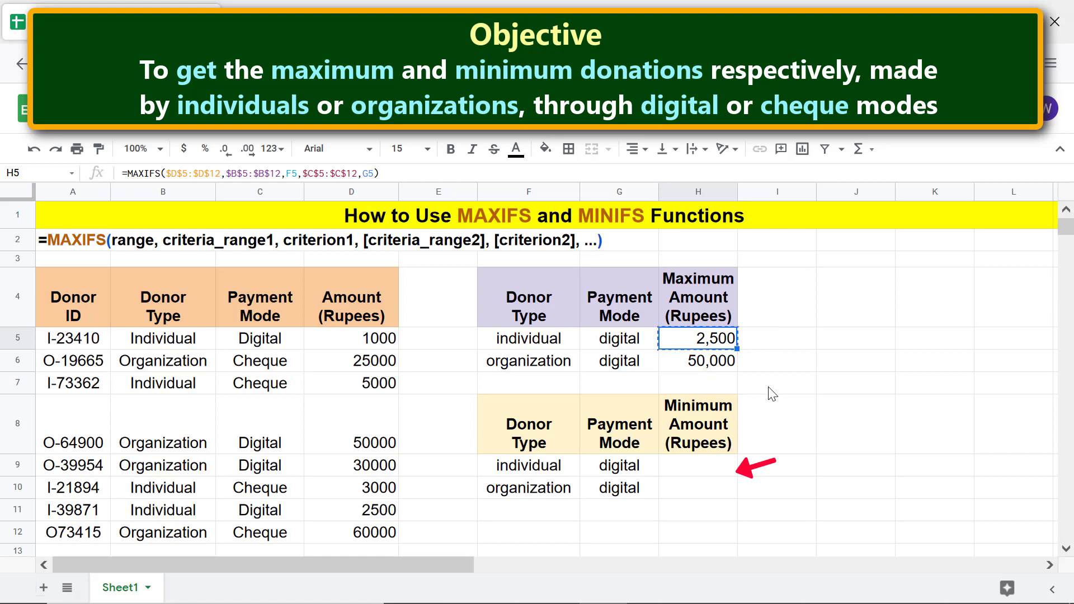
left_click(718, 464)
key("ctrl+v")
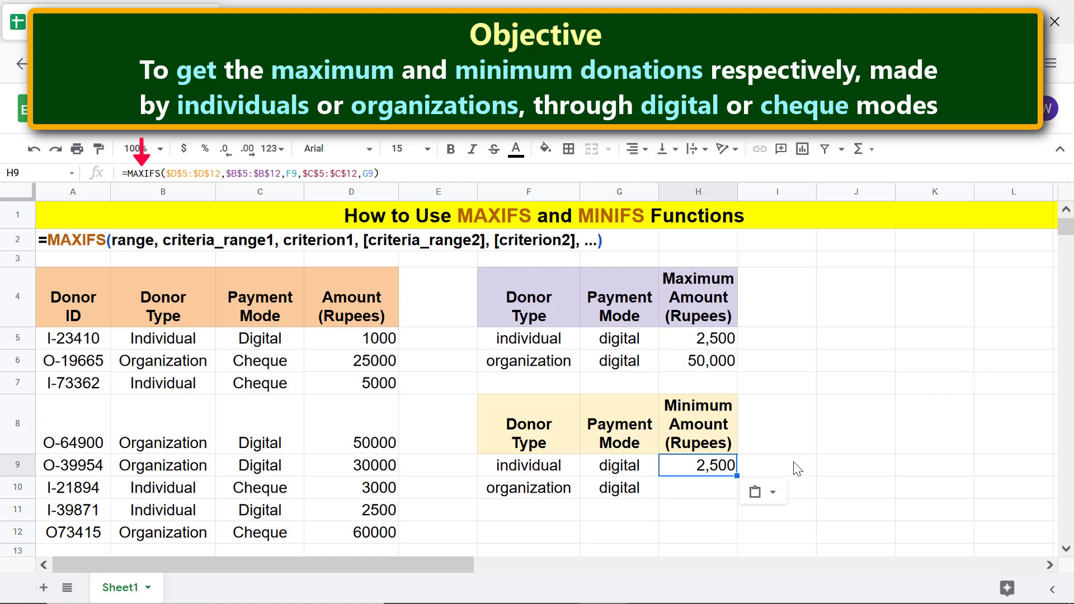
Change H9's function to MINIFS and autofill H10, giving 1,000 and 30,000
left_click(136, 174)
key("BackSpace")
key("BackSpace")
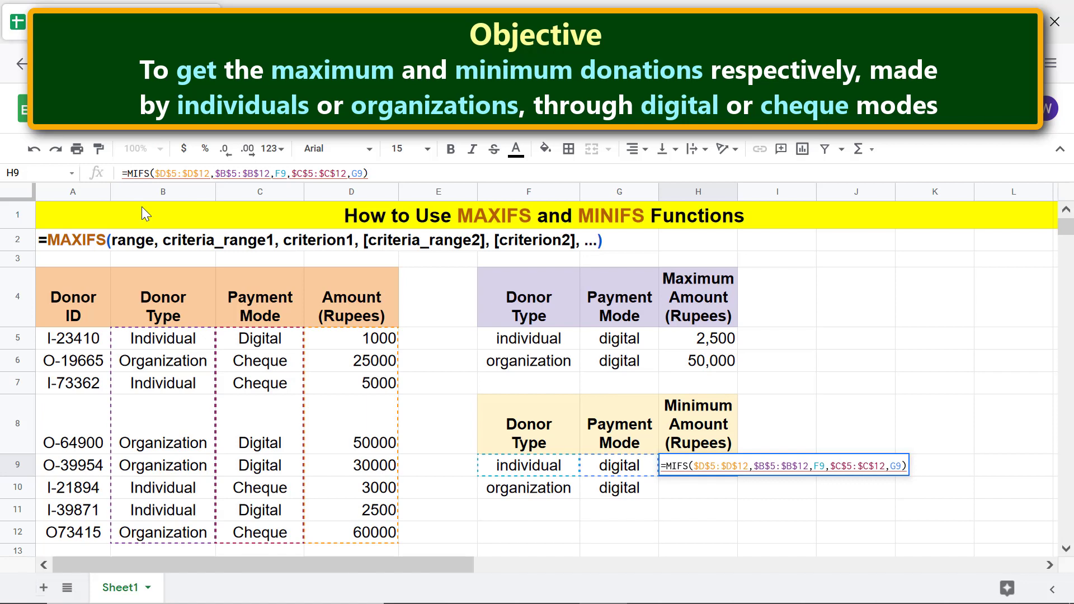
type("IN")
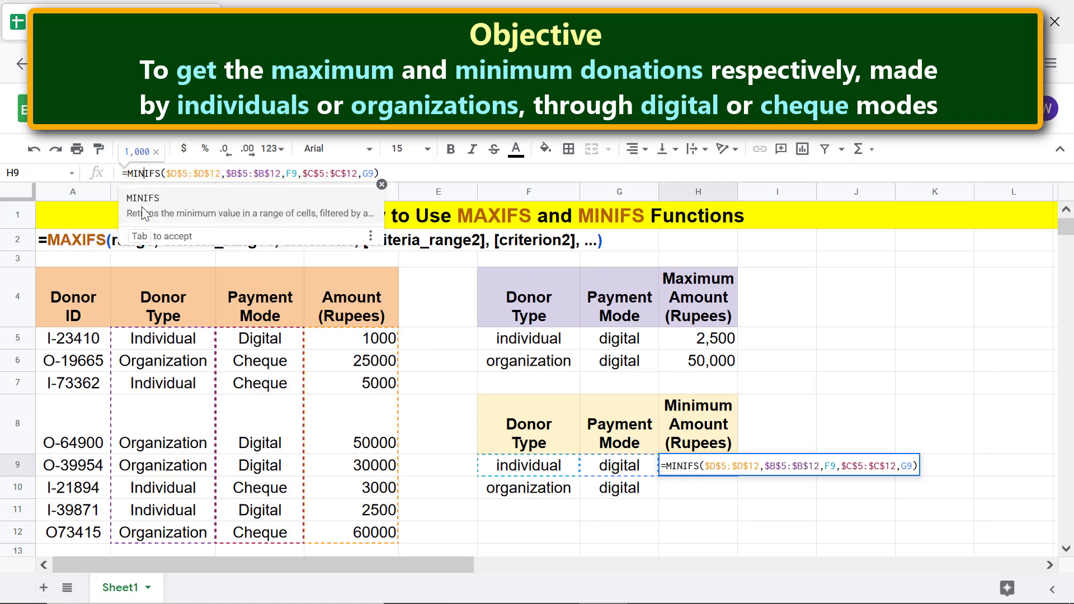
left_click(143, 208)
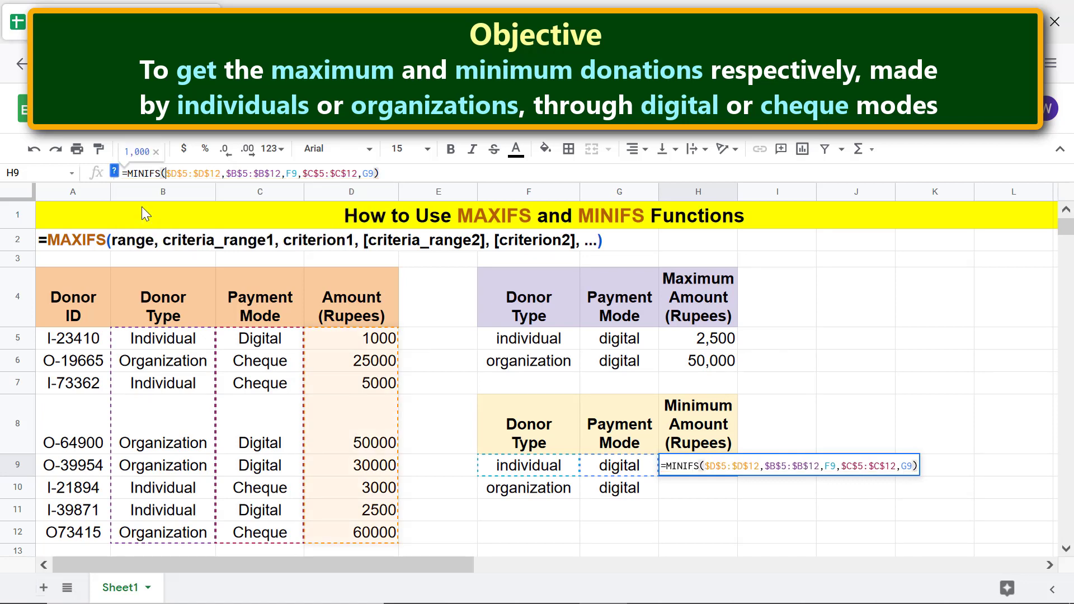
key("Return")
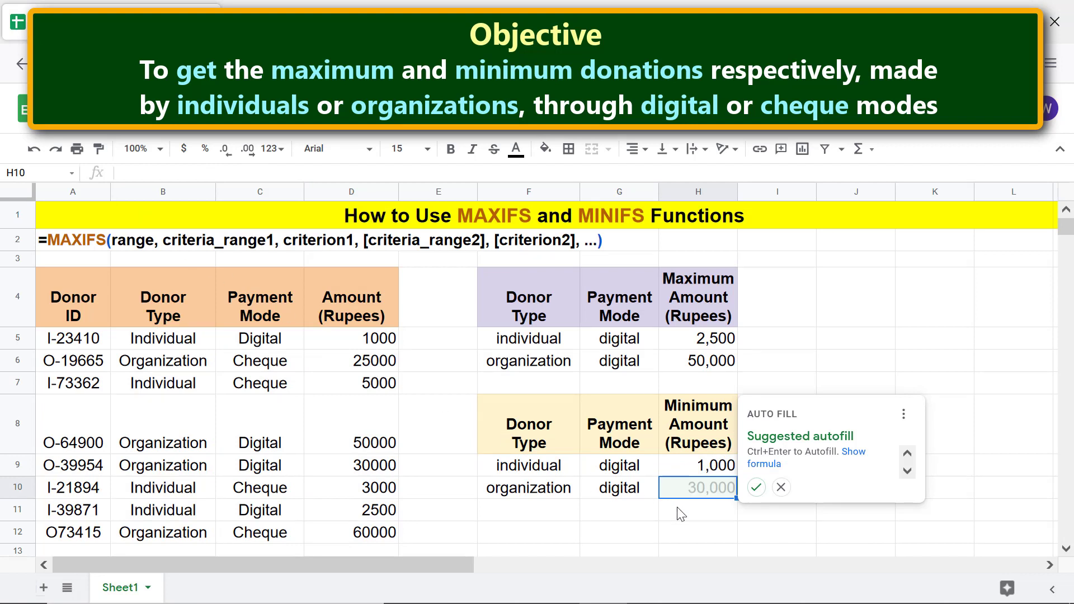
left_click(755, 488)
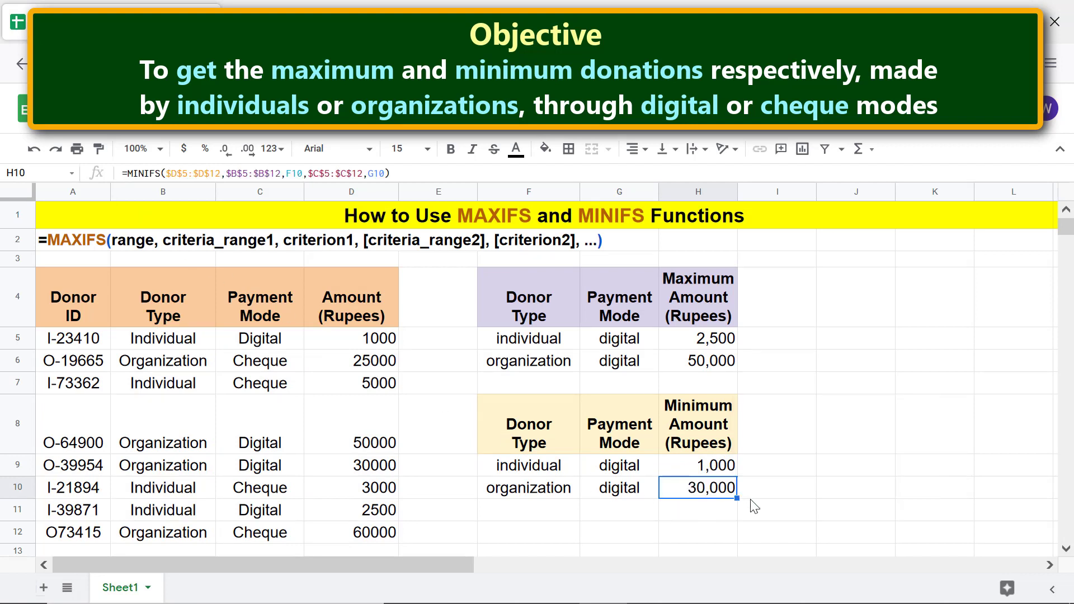
left_click(723, 514)
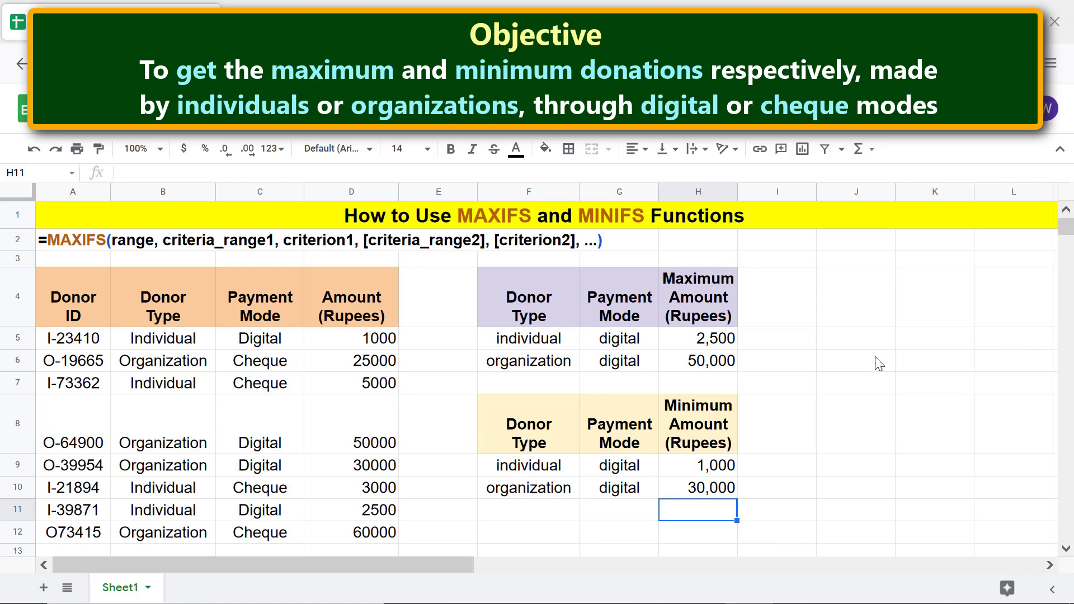
Change both payment modes in G5:G6 to 'cheque' so the results update
left_click(624, 343)
type("cheque")
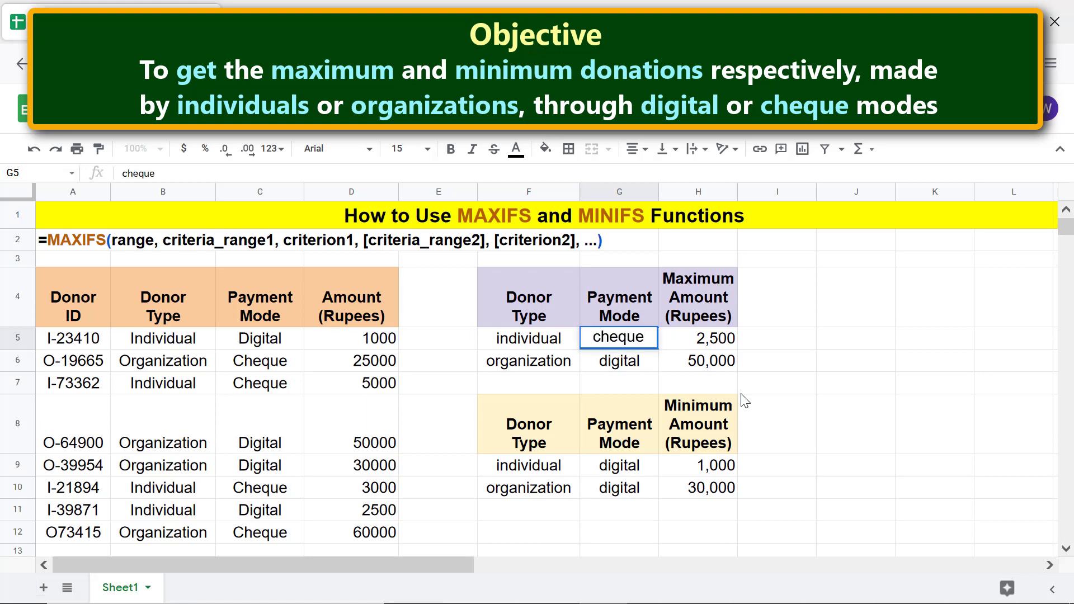
key("Return")
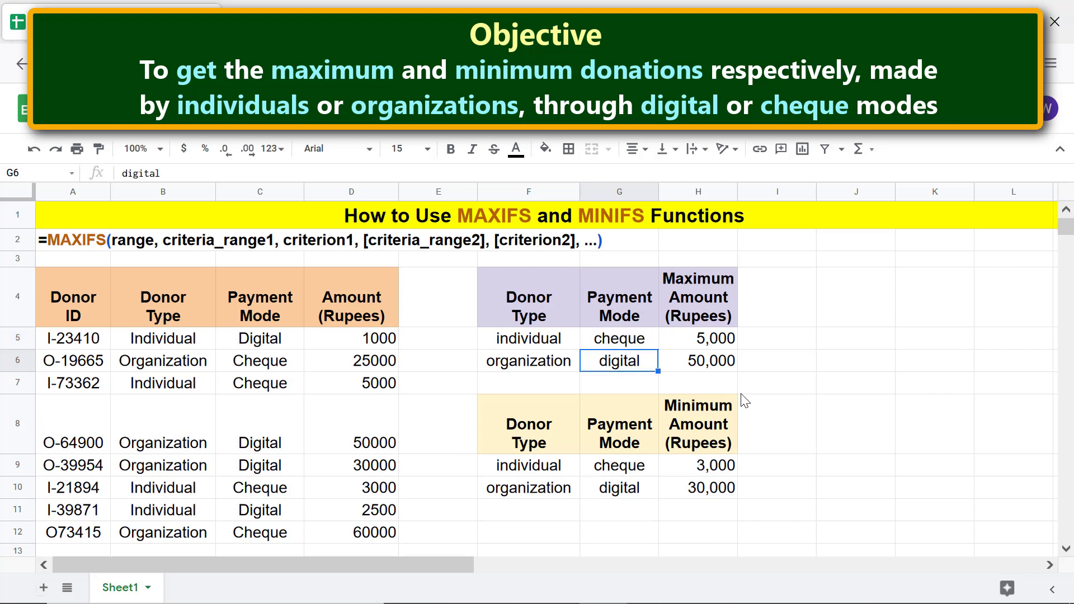
left_click(644, 343)
left_click_drag(658, 350, 659, 369)
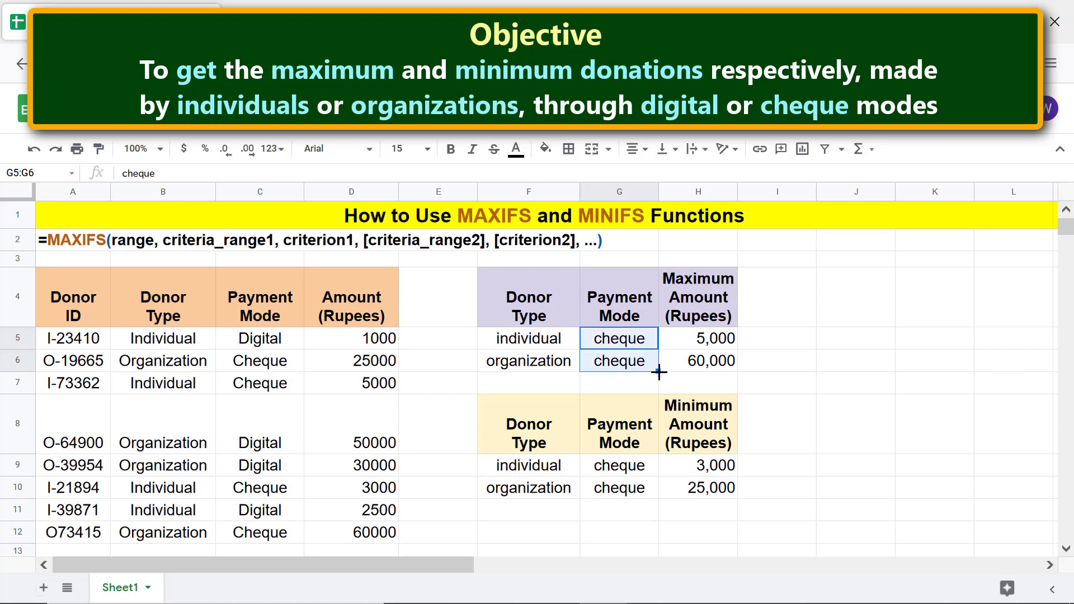
left_click(699, 510)
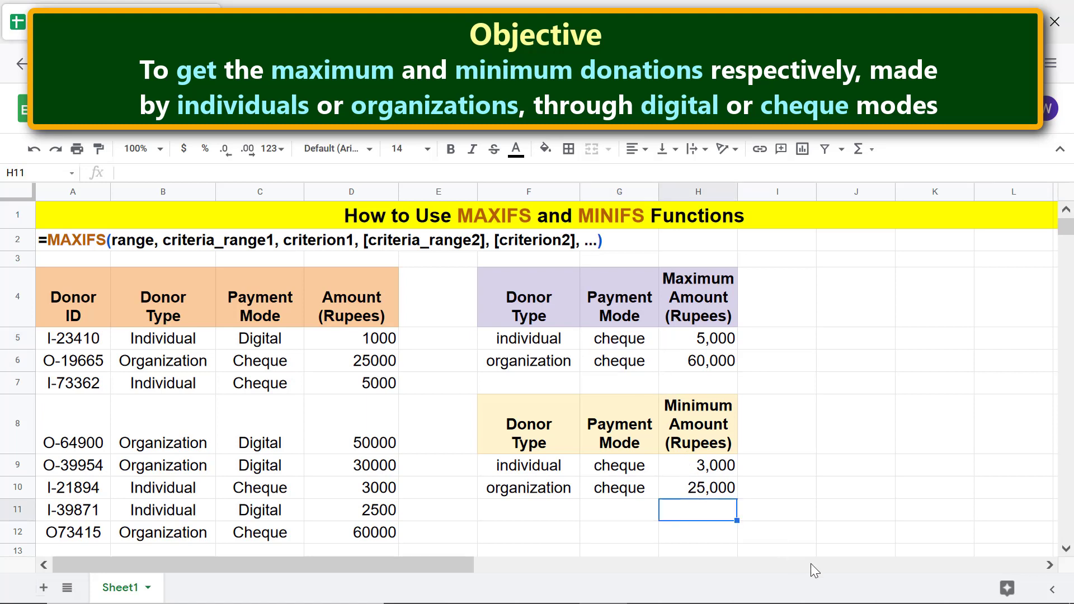